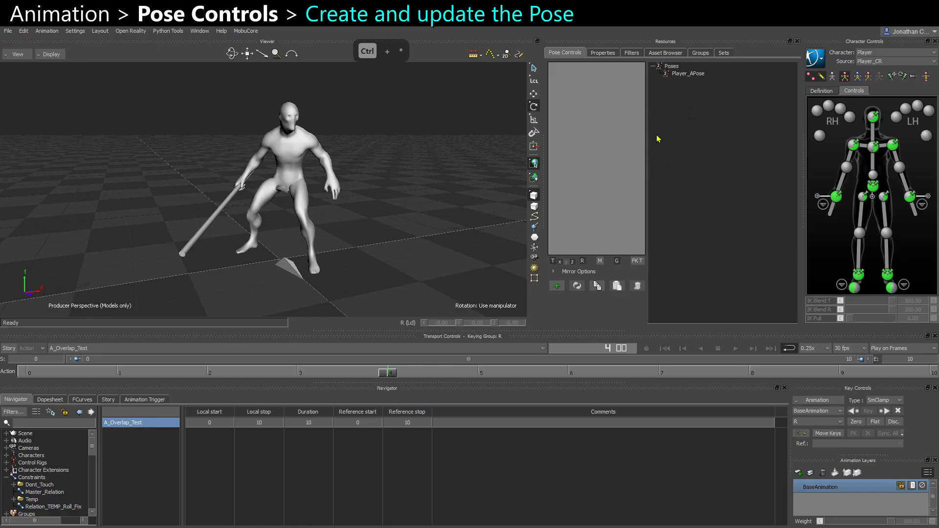
Select the root control on the floor and create a new pose from the character's current stance.
{"action": "left_click_drag", "start_coordinate": [384, 240], "coordinate": [373, 240], "text": "ctrl+shift"}
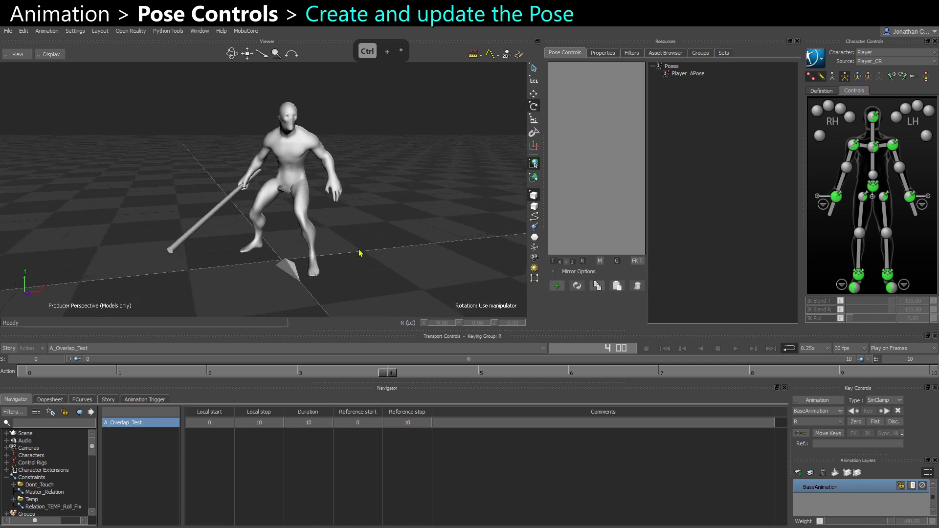
{"action": "left_click_drag", "start_coordinate": [245, 293], "coordinate": [336, 239]}
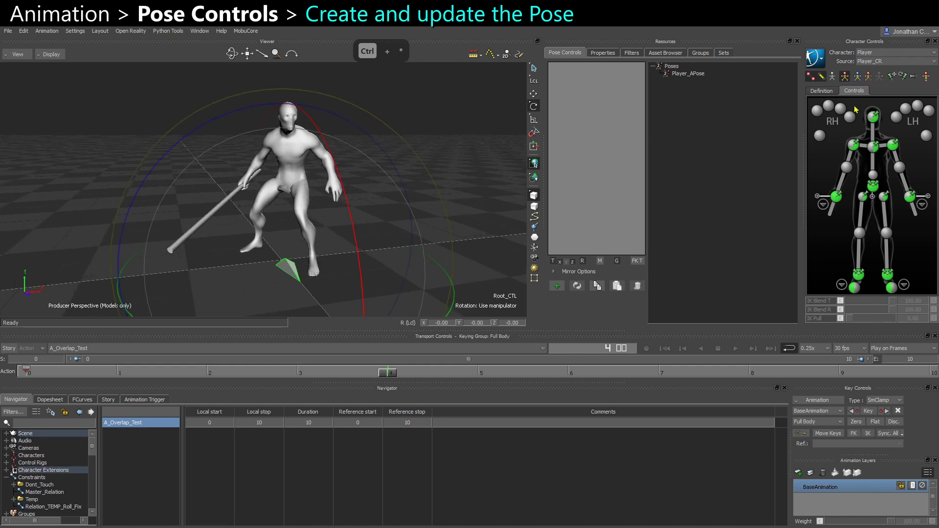
{"action": "left_click", "coordinate": [557, 286]}
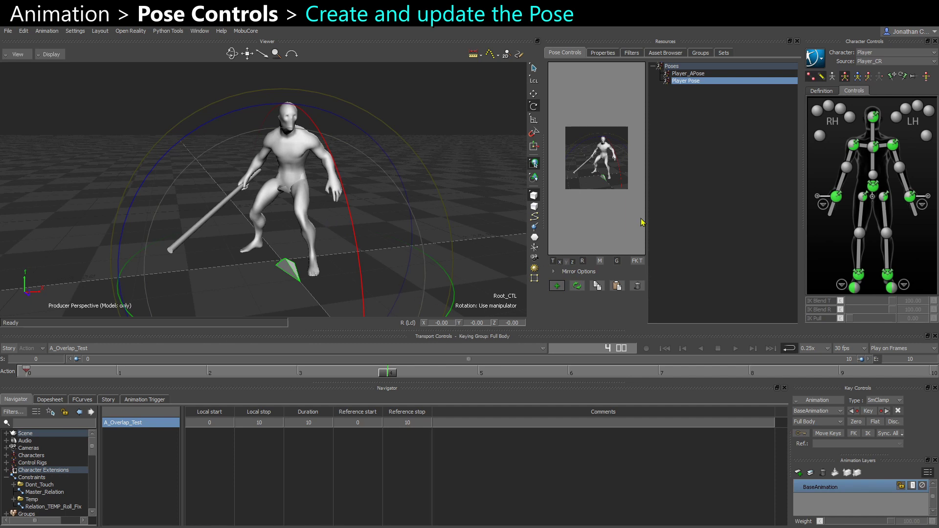
Rename the new pose to Player_Sword_Idle.
{"action": "right_click", "coordinate": [717, 82]}
{"action": "left_click", "coordinate": [739, 133]}
{"action": "key", "text": "BackSpace"}
{"action": "type", "text": "Player_Sword_Idle"}
{"action": "key", "text": "Return"}
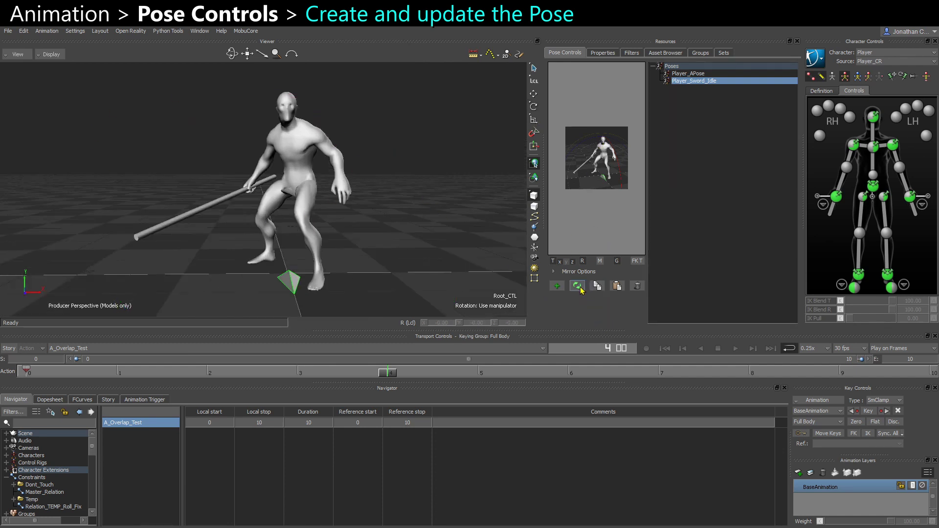
Rotate the character's chest effector slightly to change the upper body stance.
{"action": "left_click", "coordinate": [873, 146]}
{"action": "key", "text": "e"}
{"action": "left_click_drag", "start_coordinate": [234, 170], "coordinate": [231, 177]}
Select the root control and update the Player_Sword_Idle pose with the modified stance.
{"action": "left_click", "coordinate": [459, 238]}
{"action": "left_click", "coordinate": [291, 285]}
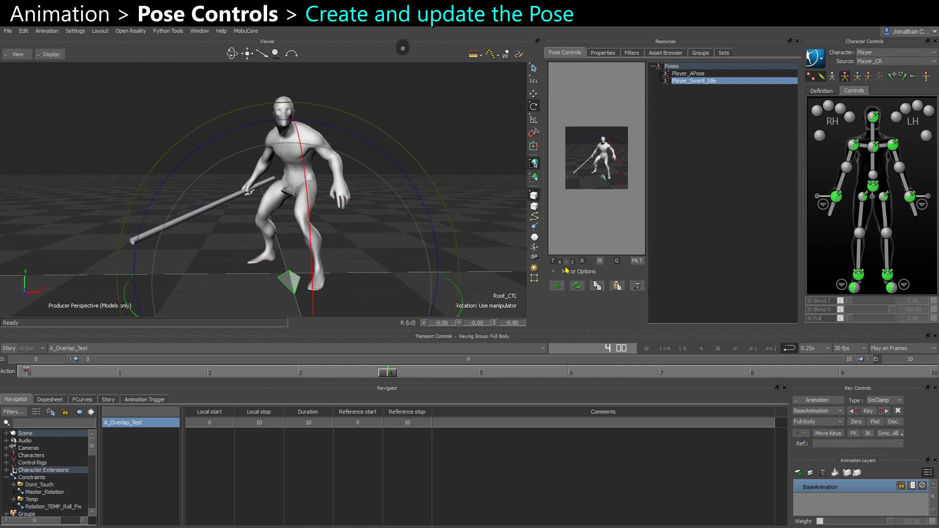
{"action": "left_click", "coordinate": [577, 286]}
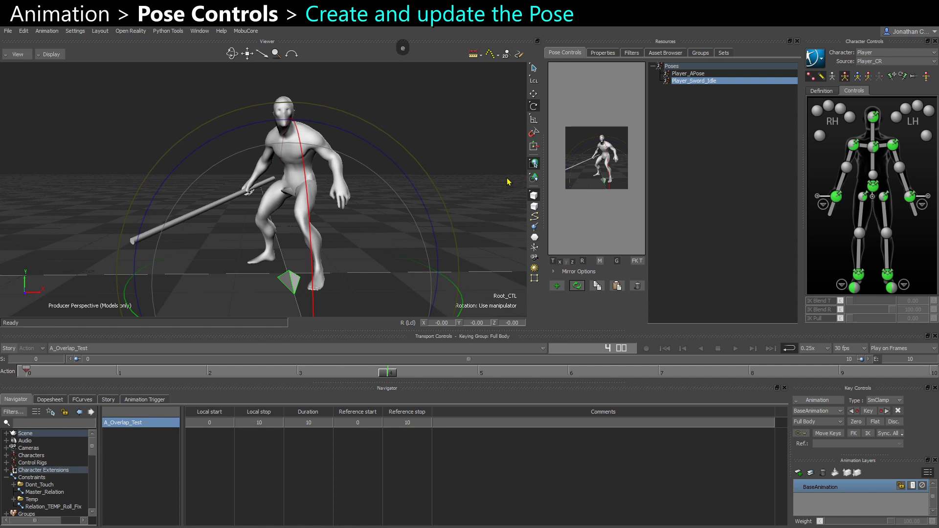
{"action": "left_click", "coordinate": [534, 107]}
{"action": "left_click", "coordinate": [577, 288]}
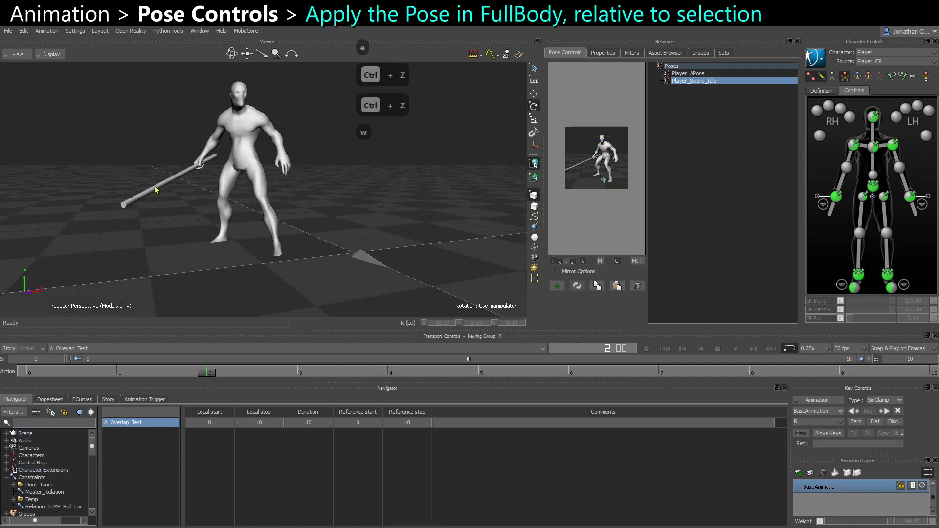
Apply the Player_Sword_Idle pose in Full Body mode at frame 2, relative to the hips effector.
{"action": "left_click_drag", "start_coordinate": [226, 216], "coordinate": [238, 221], "text": "alt"}
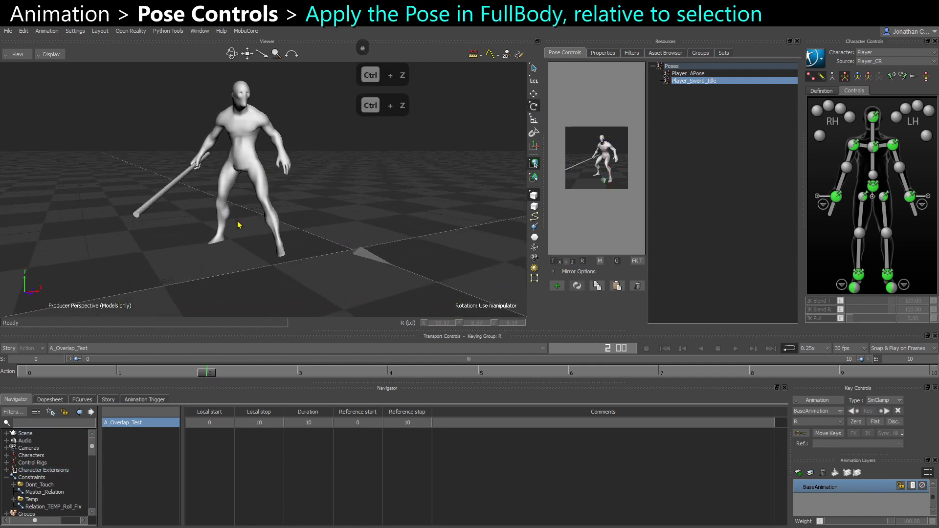
{"action": "left_click_drag", "start_coordinate": [352, 220], "coordinate": [358, 222], "text": "alt"}
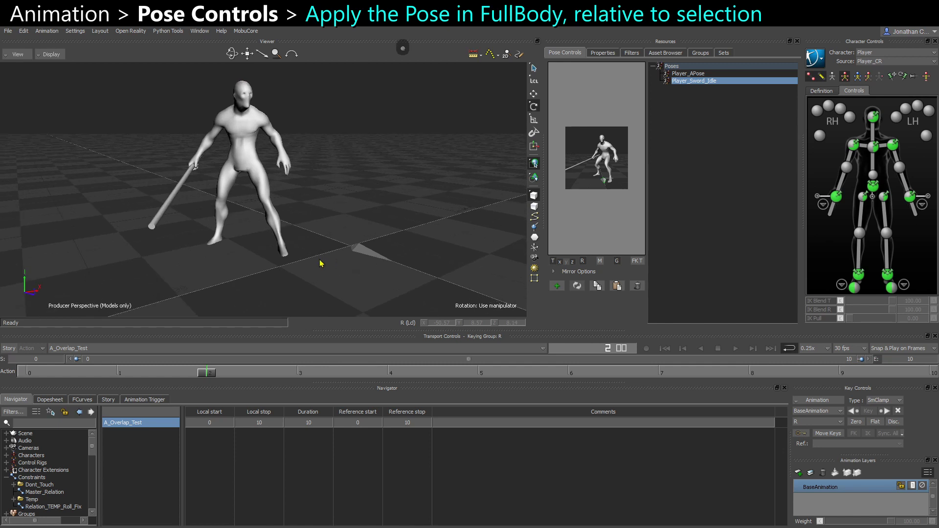
{"action": "right_click_drag", "start_coordinate": [322, 252], "coordinate": [320, 288], "text": "alt"}
{"action": "left_click", "coordinate": [874, 186]}
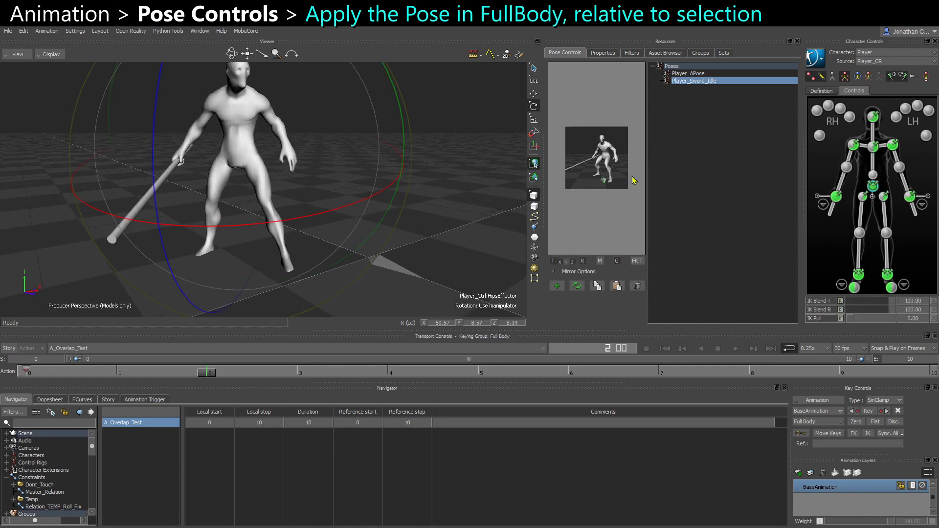
{"action": "left_click_drag", "start_coordinate": [275, 256], "coordinate": [221, 182]}
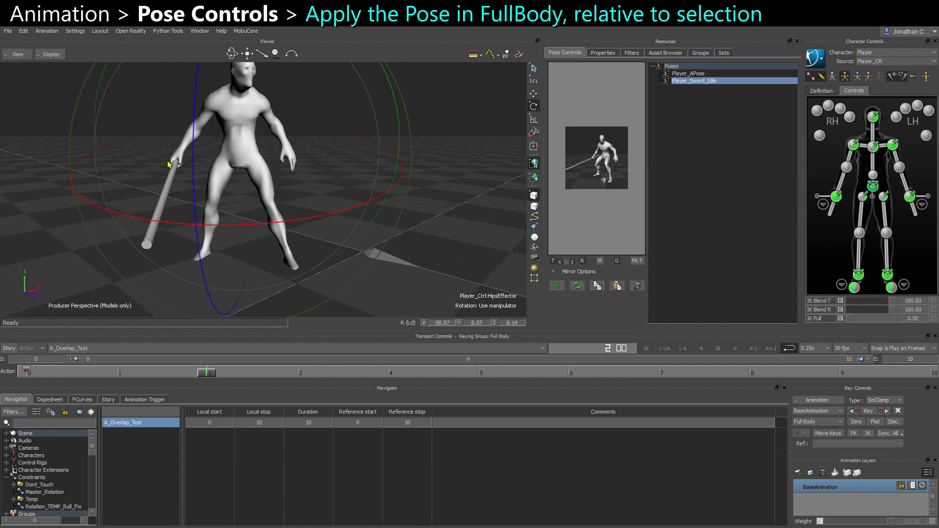
{"action": "double_click", "coordinate": [686, 84]}
Select the root control to check its rotation, and scrub the timeline to discard the unkeyed pose at frame 2.
{"action": "left_click_drag", "start_coordinate": [318, 233], "coordinate": [238, 259], "text": "ctrl+shift"}
{"action": "left_click", "coordinate": [448, 196]}
{"action": "left_click", "coordinate": [231, 252]}
{"action": "key", "text": "e"}
{"action": "middle_click_drag", "start_coordinate": [371, 295], "coordinate": [268, 254]}
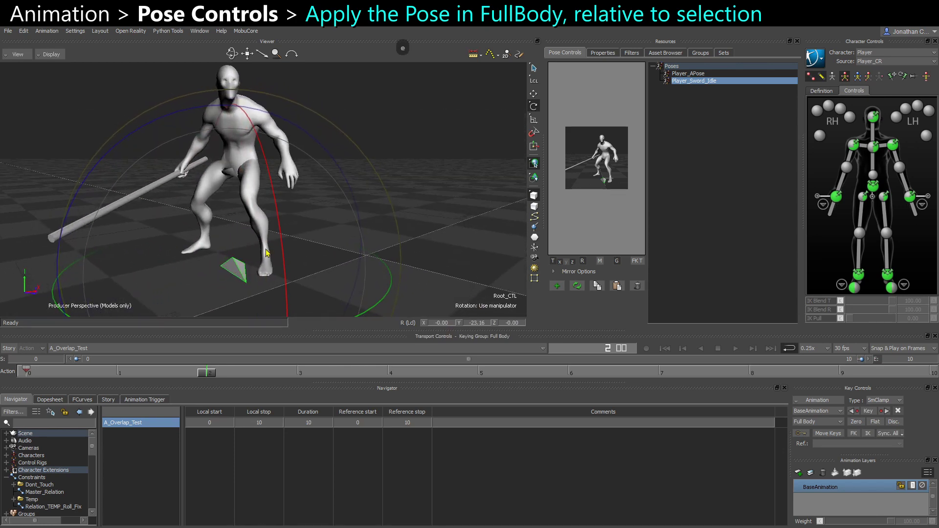
{"action": "left_click_drag", "start_coordinate": [215, 376], "coordinate": [246, 373]}
Set the root control's local Z translation to 150 at frame 2.
{"action": "key", "text": "w"}
{"action": "left_click_drag", "start_coordinate": [409, 259], "coordinate": [354, 258], "text": "alt"}
{"action": "middle_click_drag", "start_coordinate": [354, 257], "coordinate": [293, 263], "text": "alt"}
{"action": "left_click_drag", "start_coordinate": [281, 246], "coordinate": [408, 264]}
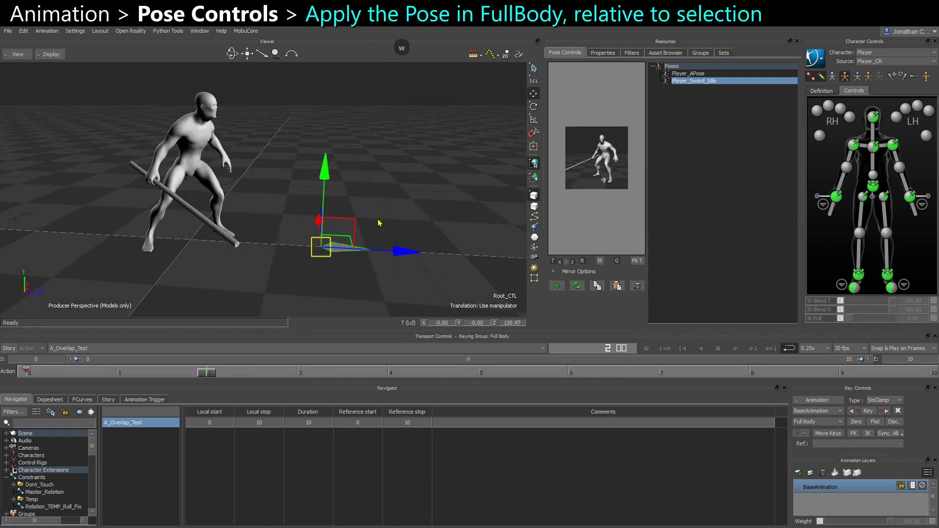
{"action": "left_click_drag", "start_coordinate": [452, 200], "coordinate": [455, 196], "text": "alt"}
{"action": "left_click", "coordinate": [511, 324]}
{"action": "type", "text": "150"}
{"action": "key", "text": "Return"}
Apply the Player_Sword_Idle pose relative to the root control and key it on the full body at frame 2.
{"action": "middle_click_drag", "start_coordinate": [514, 295], "coordinate": [242, 252]}
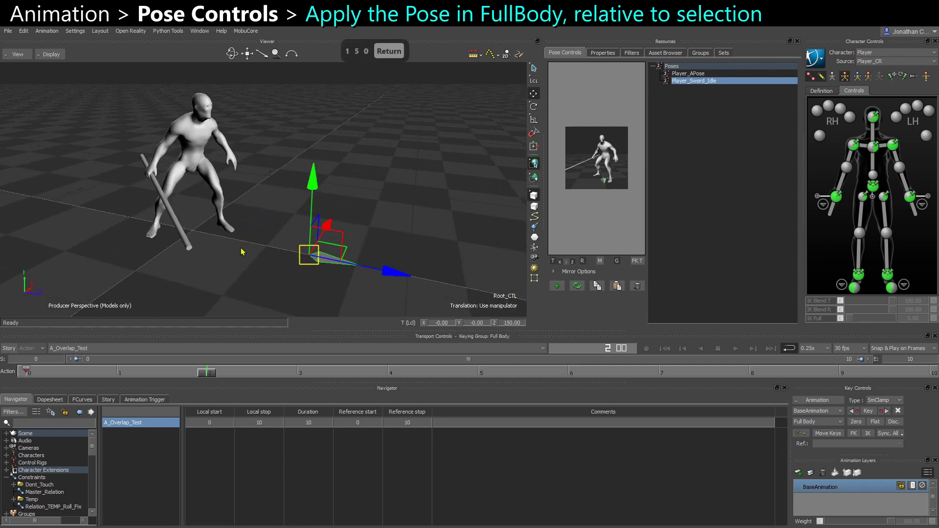
{"action": "double_click", "coordinate": [709, 81]}
{"action": "key", "text": "s"}
{"action": "left_click_drag", "start_coordinate": [410, 205], "coordinate": [421, 262], "text": "alt"}
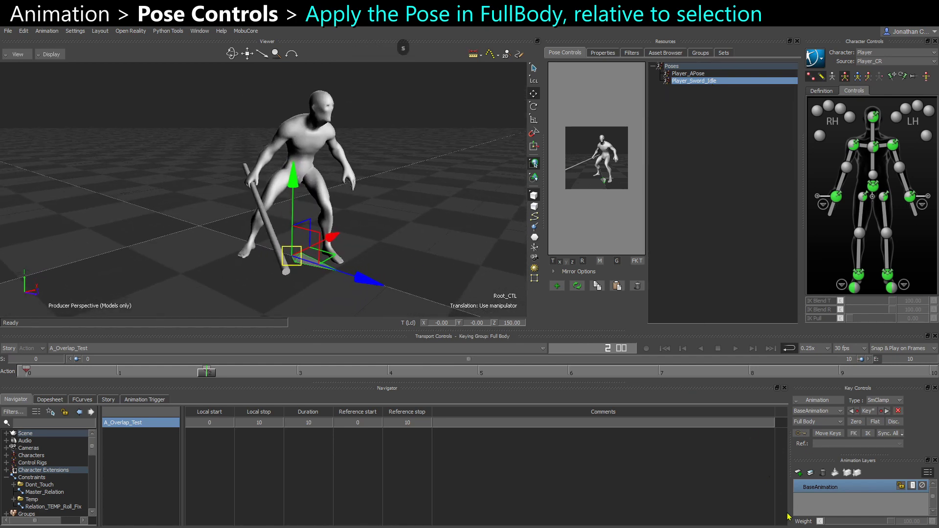
Add a new animation layer above BaseAnimation and go to frame 5.
{"action": "left_click", "coordinate": [798, 472]}
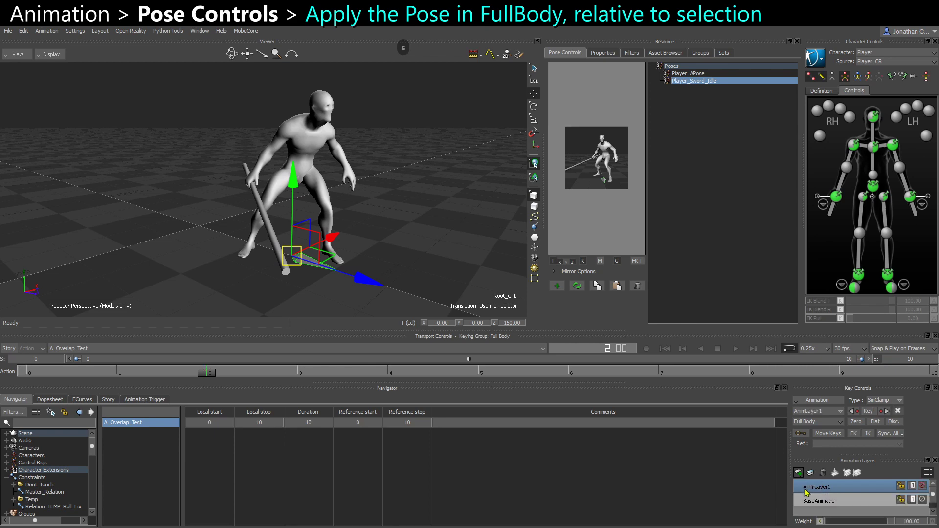
{"action": "left_click_drag", "start_coordinate": [431, 267], "coordinate": [408, 266], "text": "alt"}
{"action": "left_click_drag", "start_coordinate": [210, 373], "coordinate": [478, 373]}
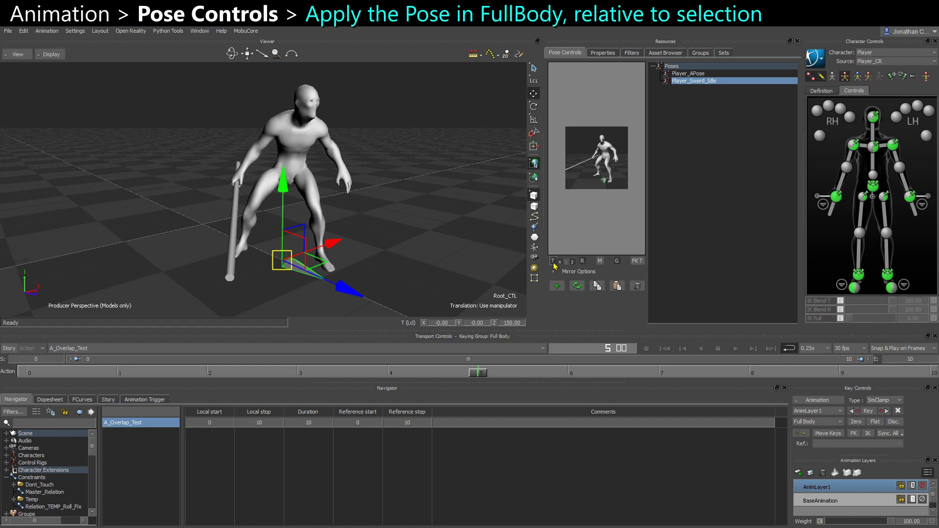
Turn off the translation and rotation match options and apply the Player_Sword_Idle pose at its stored location.
{"action": "left_click", "coordinate": [582, 260]}
{"action": "double_click", "coordinate": [697, 85]}
{"action": "left_click_drag", "start_coordinate": [230, 165], "coordinate": [267, 151], "text": "ctrl+shift"}
{"action": "left_click_drag", "start_coordinate": [191, 224], "coordinate": [259, 164], "text": "ctrl+shift"}
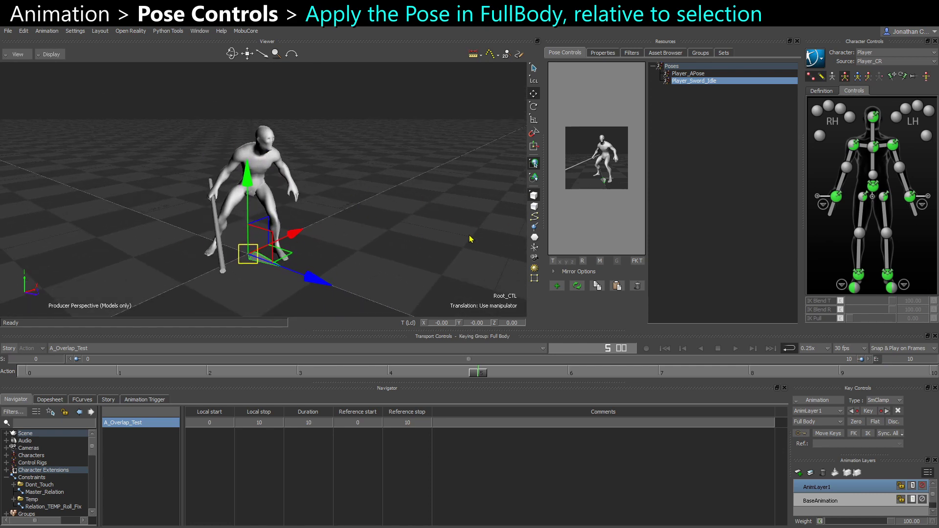
Move the root control up into the air and forward, to about Y 136.5 and Z 169.4.
{"action": "left_click_drag", "start_coordinate": [298, 245], "coordinate": [357, 208], "text": "ctrl+shift"}
{"action": "left_click_drag", "start_coordinate": [243, 176], "coordinate": [430, 122]}
{"action": "left_click_drag", "start_coordinate": [416, 174], "coordinate": [382, 152], "text": "ctrl+shift"}
{"action": "left_click_drag", "start_coordinate": [433, 189], "coordinate": [377, 197], "text": "ctrl+shift"}
{"action": "middle_click_drag", "start_coordinate": [378, 197], "coordinate": [322, 118]}
Re-enable translation matching and try applying the Player_Sword_Idle pose at the raised root control with the gravity option on.
{"action": "left_click", "coordinate": [554, 260]}
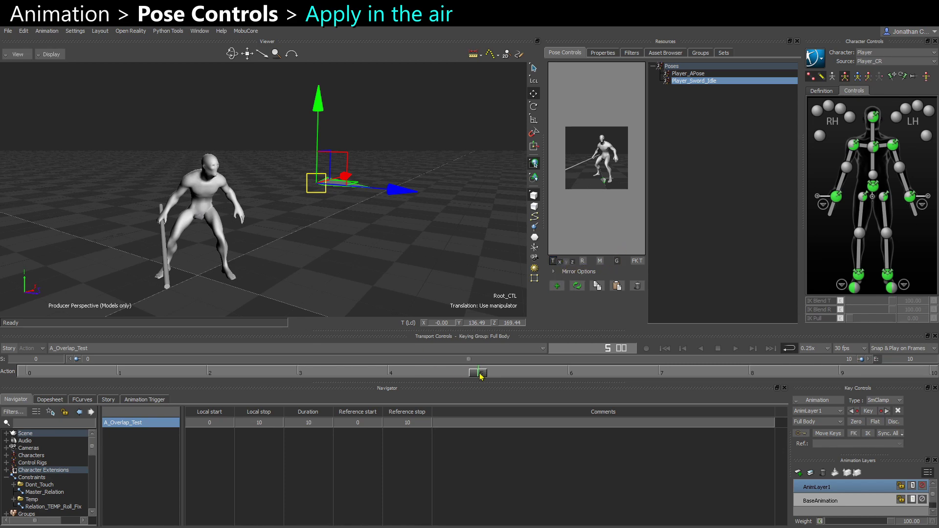
{"action": "double_click", "coordinate": [679, 82]}
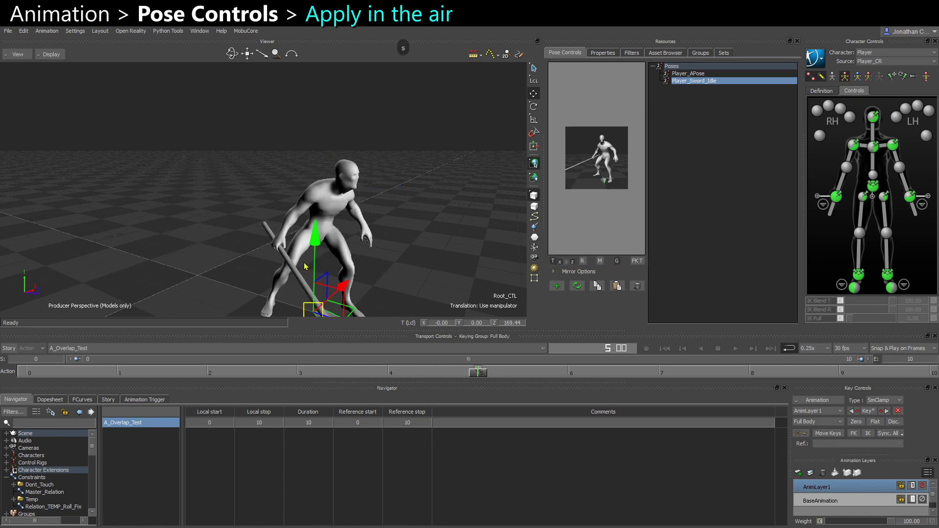
{"action": "left_click_drag", "start_coordinate": [304, 272], "coordinate": [388, 250], "text": "alt"}
{"action": "middle_click_drag", "start_coordinate": [388, 250], "coordinate": [336, 218], "text": "alt"}
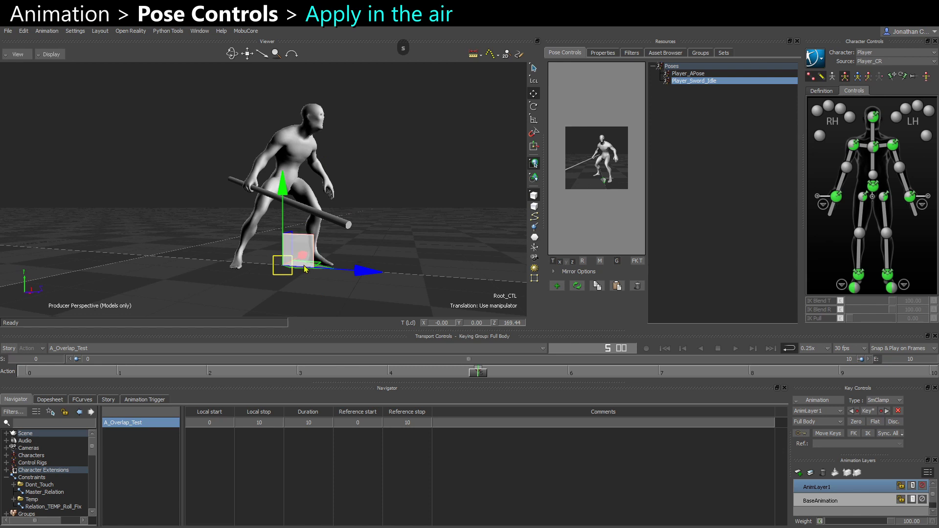
{"action": "left_click_drag", "start_coordinate": [424, 241], "coordinate": [422, 246], "text": "alt"}
{"action": "left_click", "coordinate": [476, 376]}
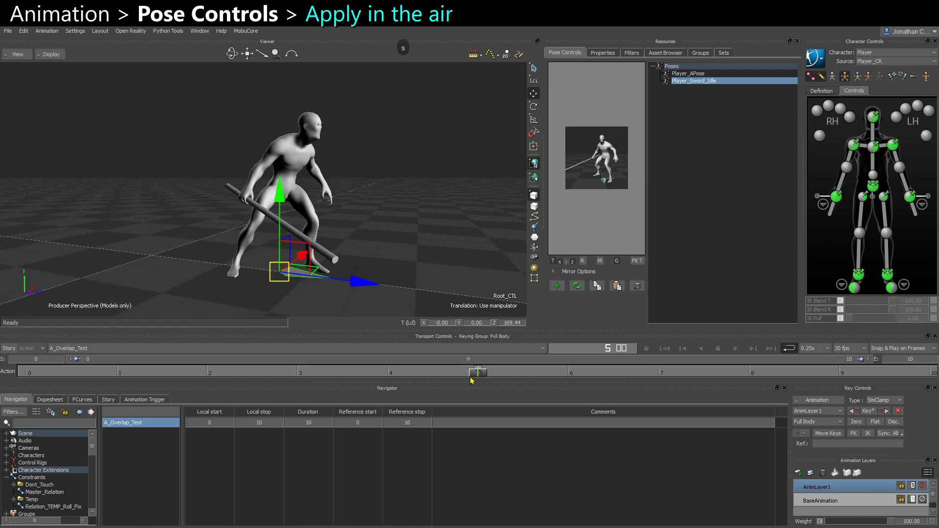
{"action": "left_click", "coordinate": [476, 374]}
Turn off the gravity option and apply the Player_Sword_Idle pose at the raised root control's height.
{"action": "left_click", "coordinate": [617, 261]}
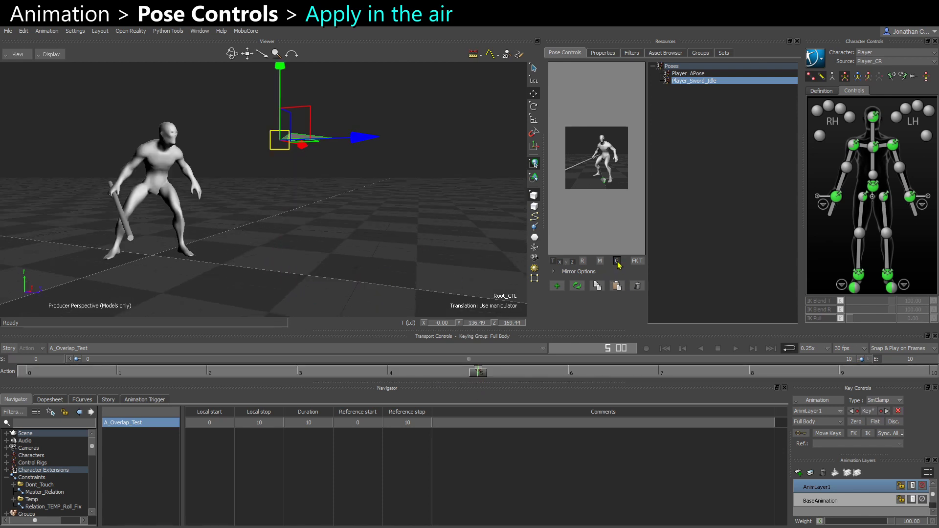
{"action": "double_click", "coordinate": [687, 83]}
{"action": "middle_click_drag", "start_coordinate": [280, 144], "coordinate": [274, 236], "text": "alt"}
{"action": "left_click_drag", "start_coordinate": [260, 209], "coordinate": [245, 205], "text": "alt"}
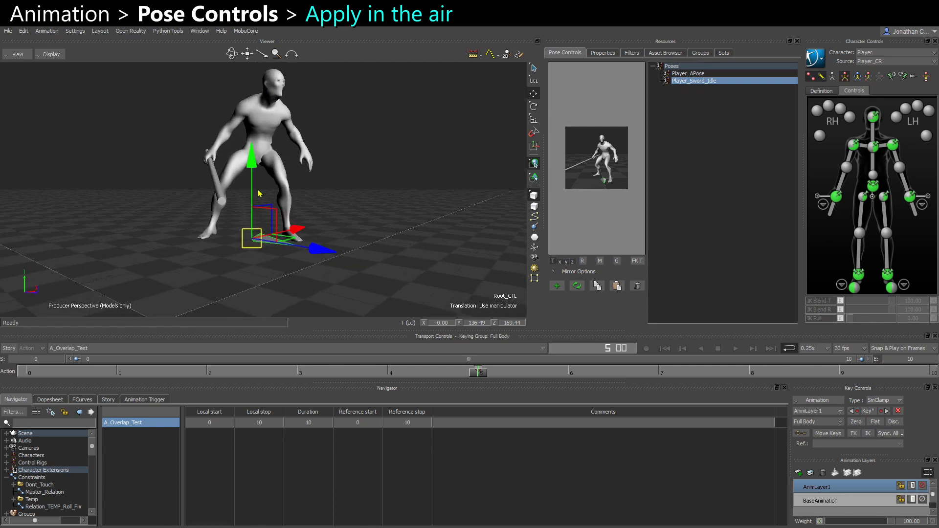
{"action": "middle_click_drag", "start_coordinate": [219, 152], "coordinate": [240, 164]}
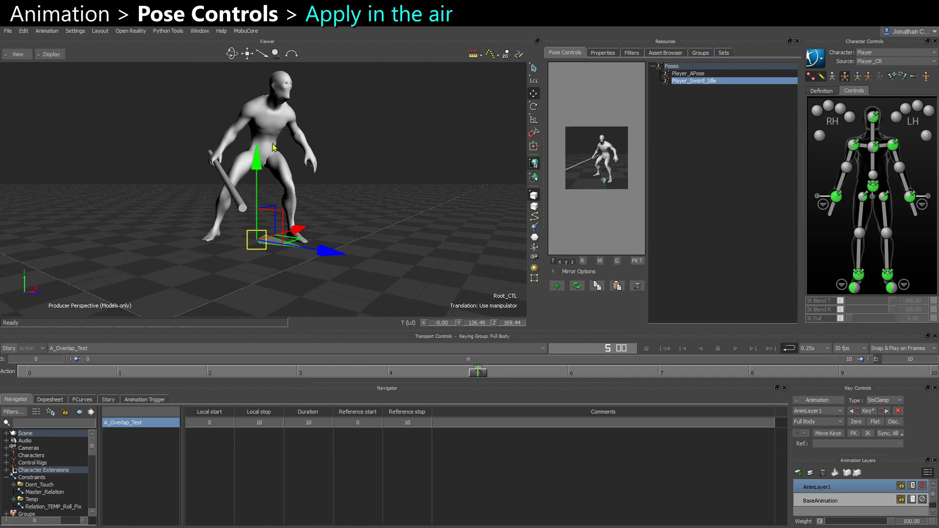
{"action": "middle_click_drag", "start_coordinate": [372, 242], "coordinate": [350, 247]}
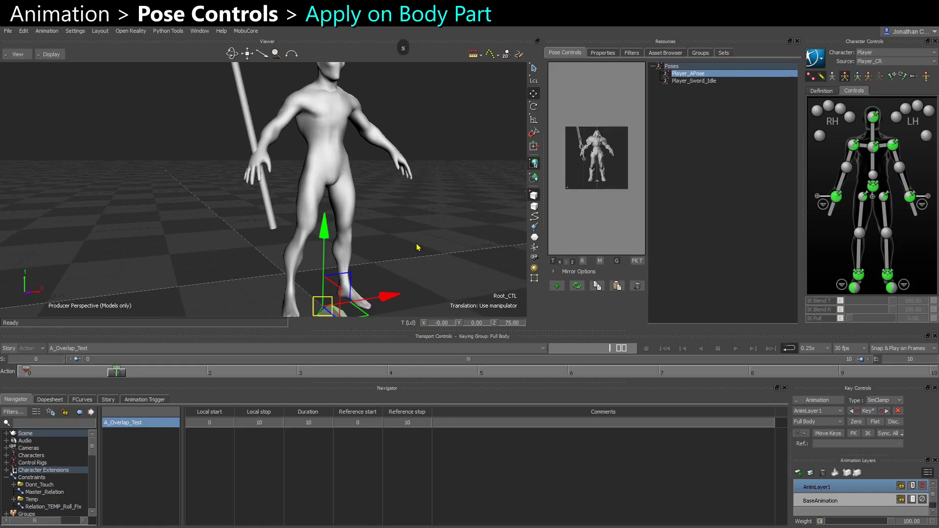
Select the Player_Sword_Idle pose and, in X-Ray display, the right hand's middle finger effector.
{"action": "middle_click_drag", "start_coordinate": [428, 220], "coordinate": [426, 171]}
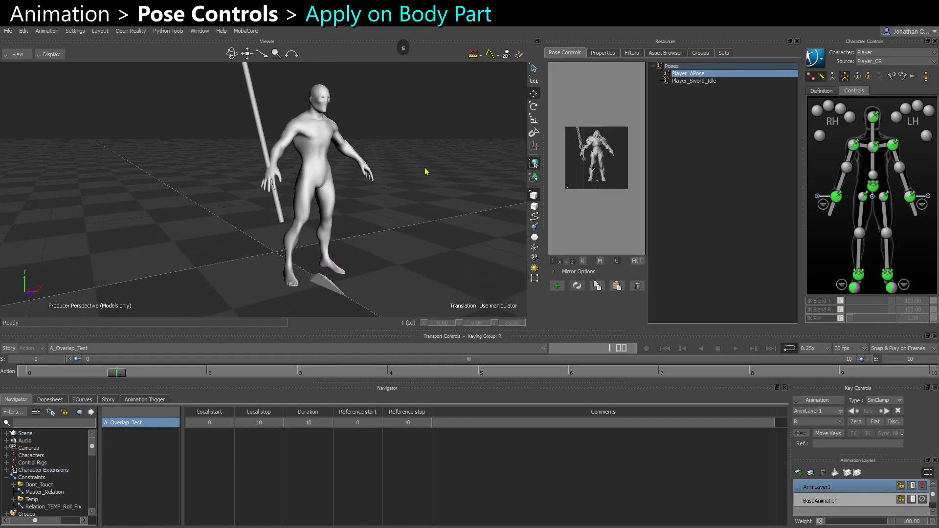
{"action": "left_click", "coordinate": [710, 82]}
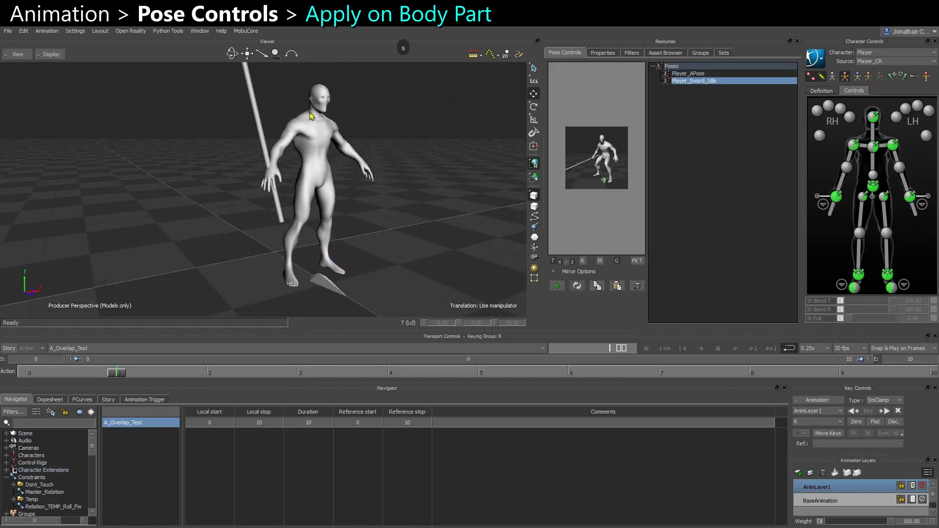
{"action": "middle_click_drag", "start_coordinate": [419, 146], "coordinate": [215, 208]}
{"action": "key", "text": "ctrl+a"}
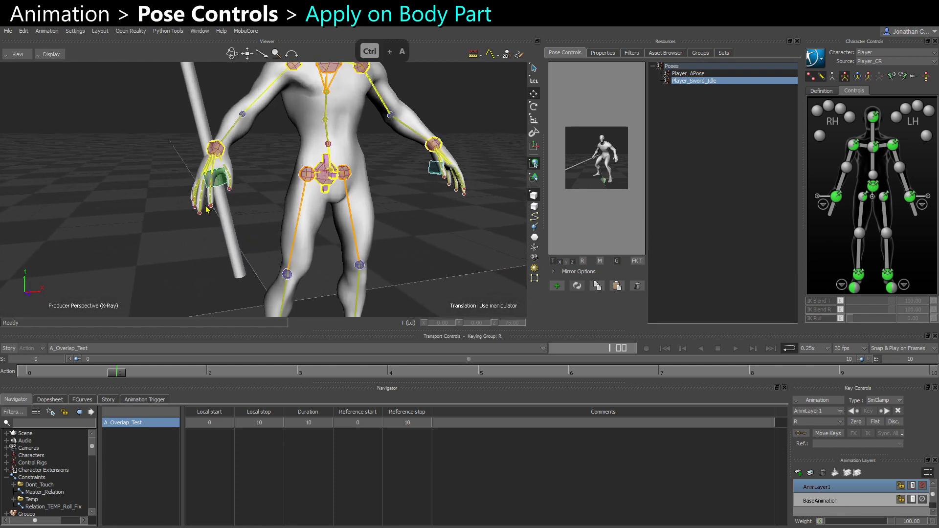
{"action": "left_click", "coordinate": [829, 110]}
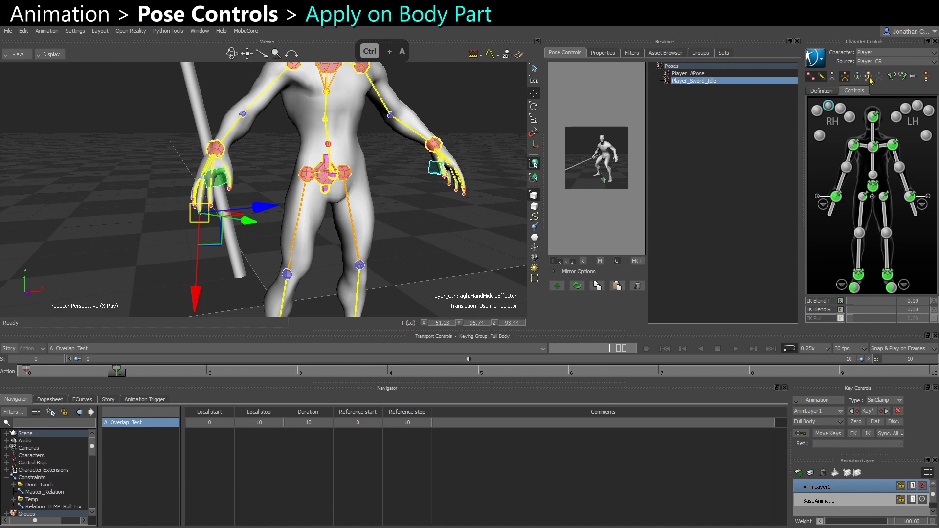
Switch to Body Part keying and Models Only display, and apply the Player_Sword_Idle pose to the right hand.
{"action": "key", "text": "ctrl+a"}
{"action": "key", "text": "ctrl+a"}
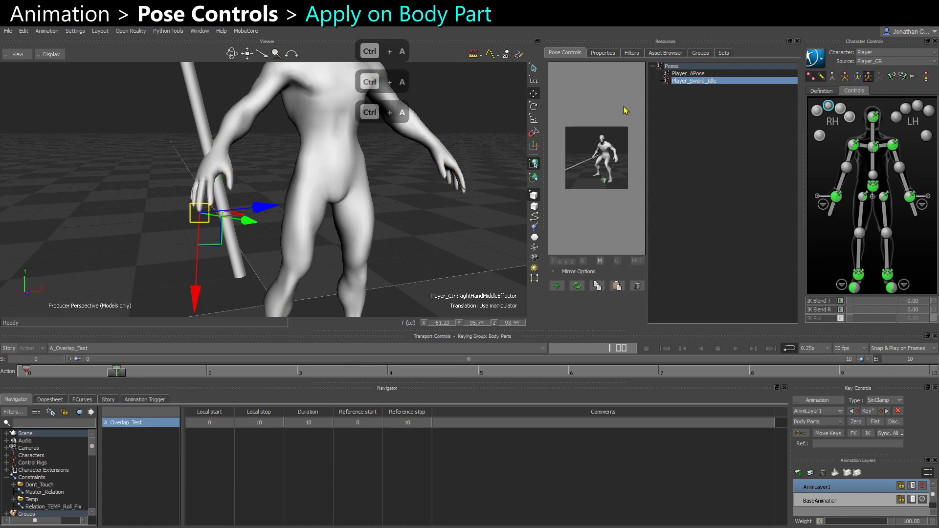
{"action": "double_click", "coordinate": [721, 86]}
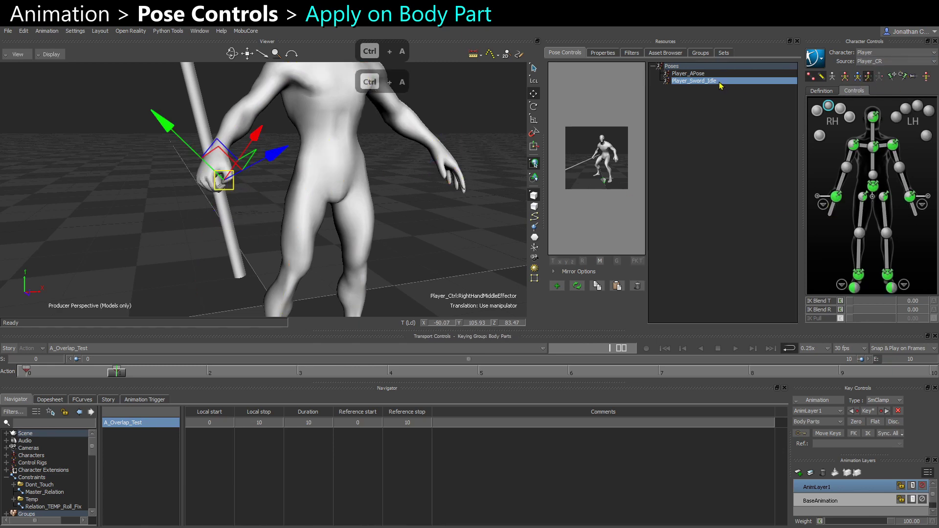
{"action": "key", "text": "f"}
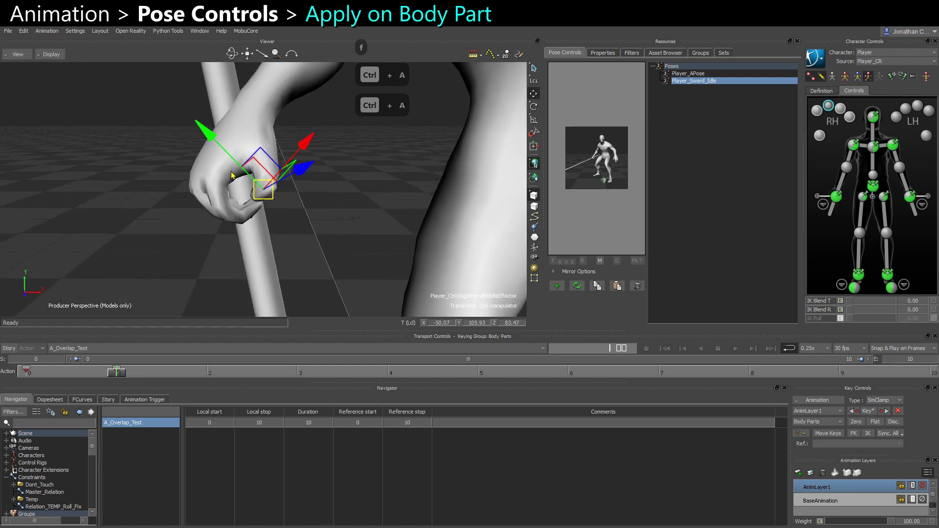
{"action": "left_click_drag", "start_coordinate": [207, 167], "coordinate": [300, 161], "text": "ctrl+shift"}
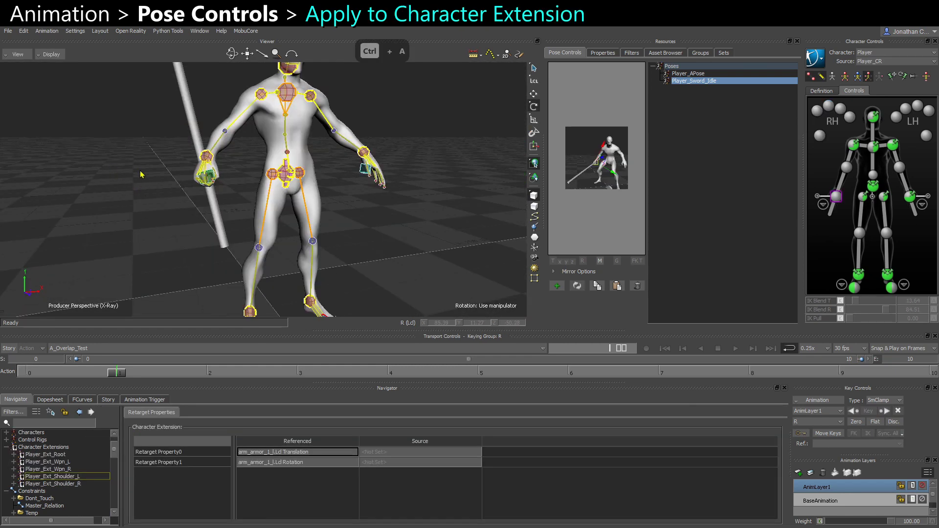
Apply the Player_Sword_Idle pose to the right-hand weapon control WPN_RHand and turn off X-Ray display.
{"action": "left_click_drag", "start_coordinate": [137, 173], "coordinate": [166, 192], "text": "ctrl"}
{"action": "left_click", "coordinate": [195, 171]}
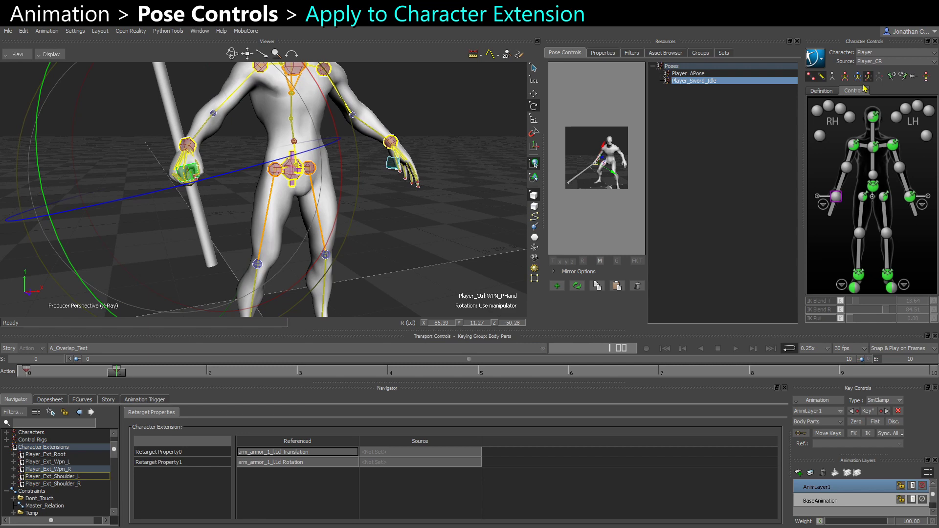
{"action": "double_click", "coordinate": [705, 81]}
{"action": "left_click_drag", "start_coordinate": [340, 194], "coordinate": [267, 126], "text": "ctrl+shift"}
{"action": "middle_click_drag", "start_coordinate": [231, 170], "coordinate": [258, 154]}
{"action": "key", "text": "ctrl+a"}
{"action": "left_click_drag", "start_coordinate": [257, 150], "coordinate": [261, 128], "text": "alt"}
{"action": "key", "text": "s"}
{"action": "key", "text": "w"}
{"action": "key", "text": "e"}
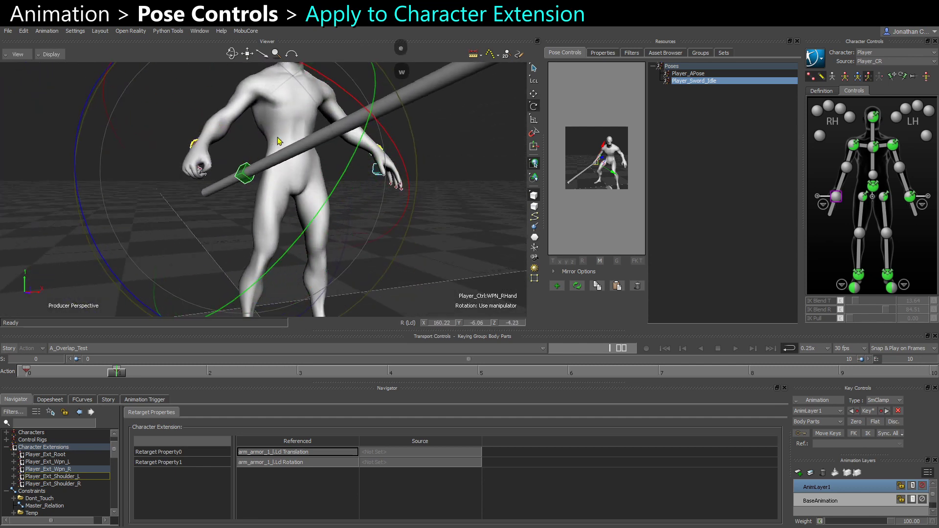
Inspect the Reference Object property of the Player_Ext_Wpn_R character extension.
{"action": "left_click", "coordinate": [86, 471]}
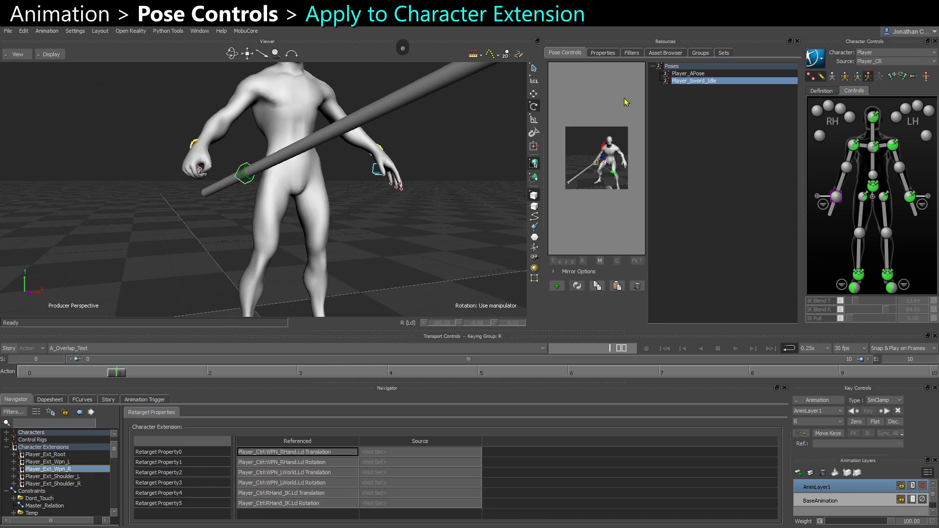
{"action": "left_click", "coordinate": [605, 54]}
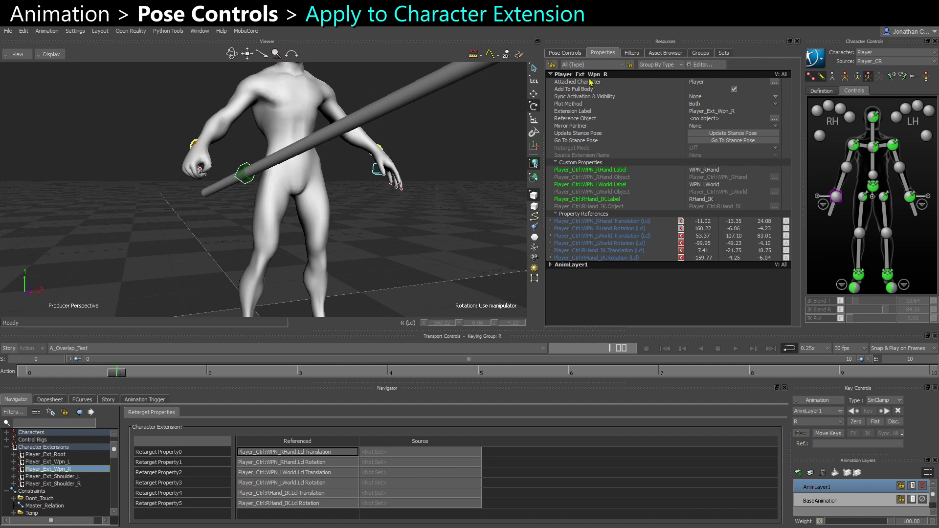
{"action": "left_click", "coordinate": [576, 120]}
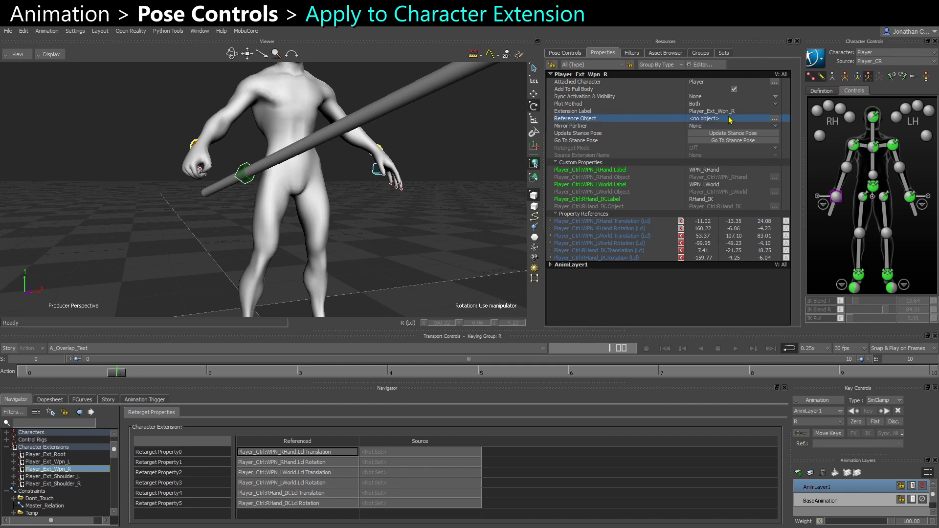
{"action": "left_click", "coordinate": [394, 230]}
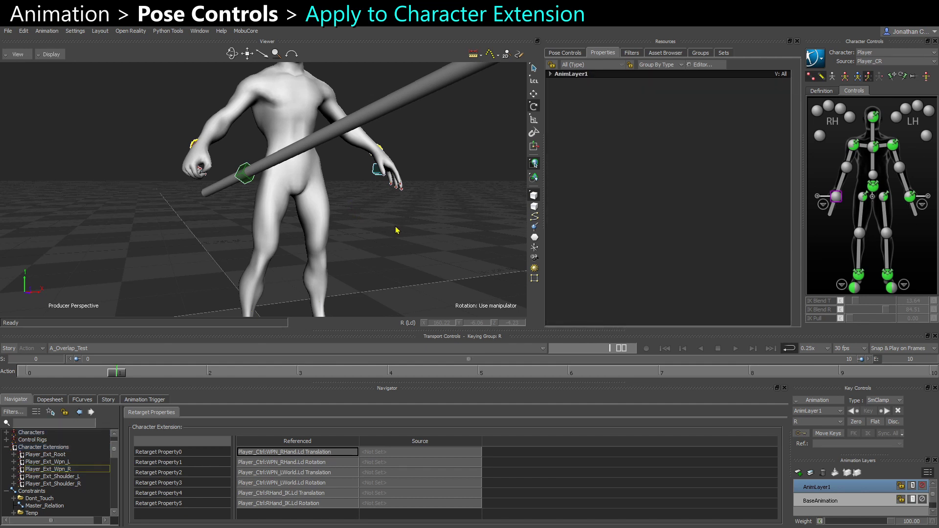
Select the Root_CTL control, switch to Full Body keying and apply the Player_Sword_Idle pose.
{"action": "left_click", "coordinate": [573, 54]}
{"action": "left_click_drag", "start_coordinate": [377, 210], "coordinate": [279, 287], "text": "ctrl"}
{"action": "left_click", "coordinate": [280, 286]}
{"action": "left_click", "coordinate": [845, 76]}
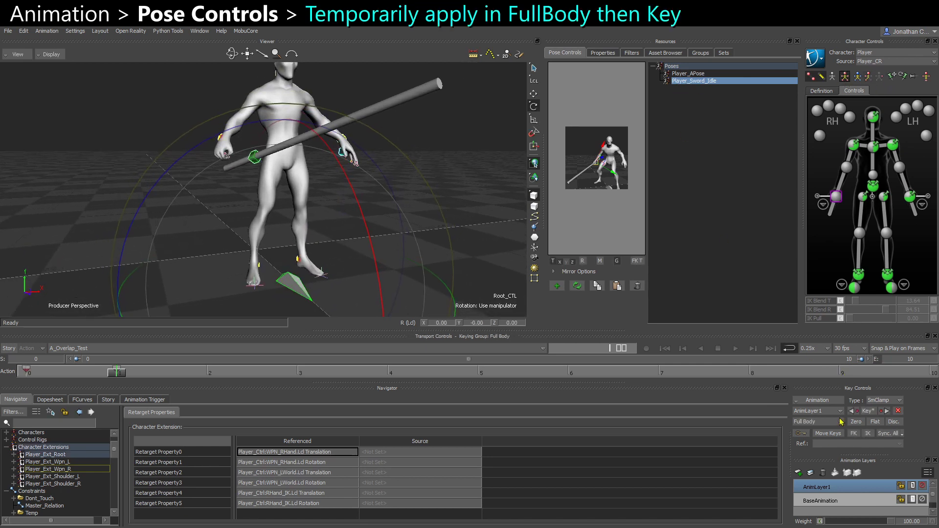
{"action": "double_click", "coordinate": [685, 81]}
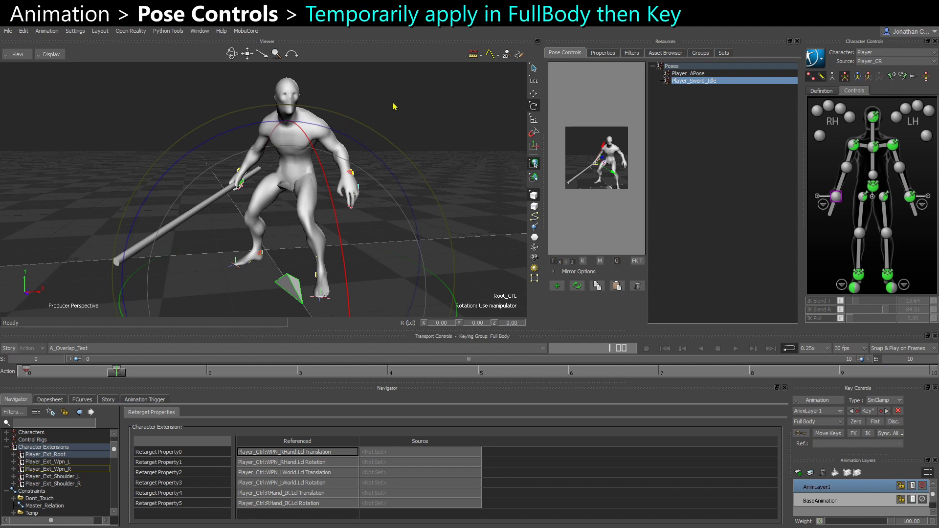
Select the right-hand weapon control WPN_RHand, switch to Body Part keying and set a key on it.
{"action": "left_click", "coordinate": [372, 112]}
{"action": "left_click_drag", "start_coordinate": [273, 172], "coordinate": [285, 274], "text": "ctrl"}
{"action": "left_click", "coordinate": [175, 163]}
{"action": "left_click_drag", "start_coordinate": [190, 146], "coordinate": [176, 128], "text": "ctrl"}
{"action": "left_click_drag", "start_coordinate": [262, 179], "coordinate": [233, 167], "text": "ctrl"}
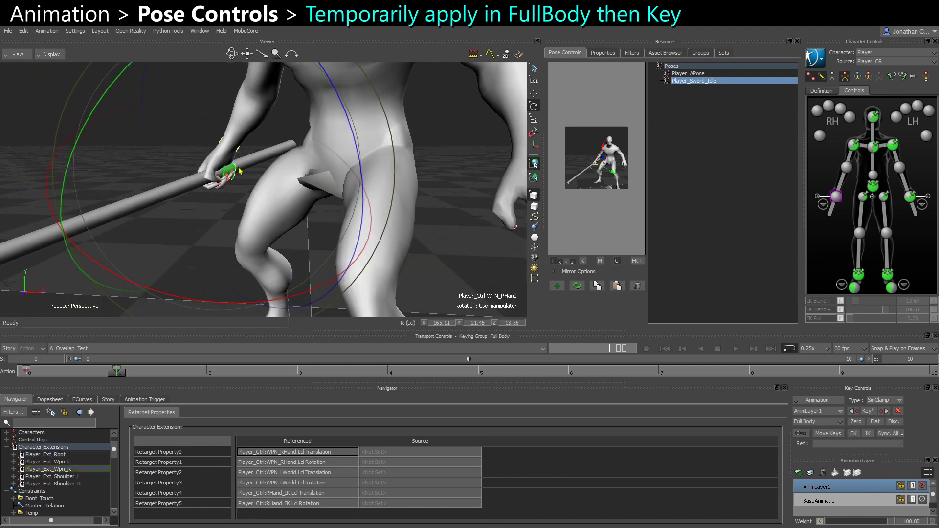
{"action": "left_click", "coordinate": [867, 75]}
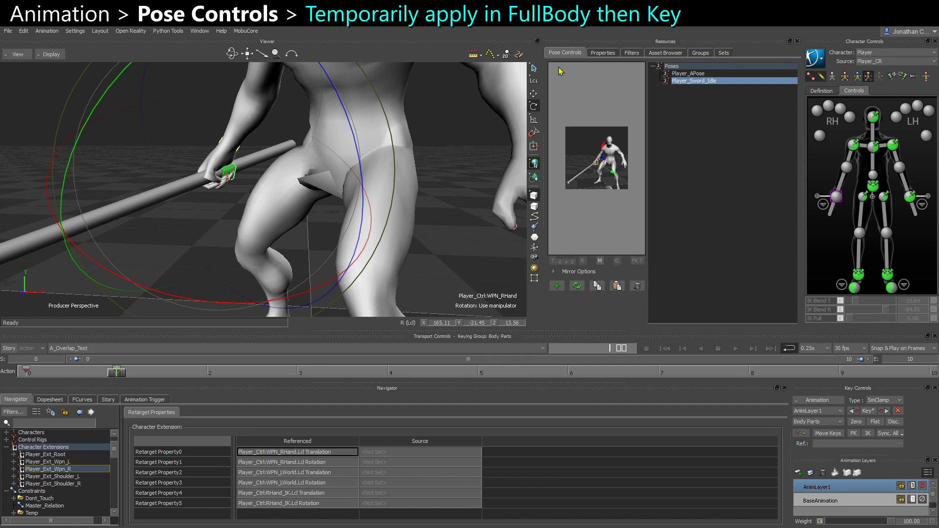
{"action": "key", "text": "s"}
{"action": "left_click_drag", "start_coordinate": [295, 245], "coordinate": [224, 182], "text": "ctrl"}
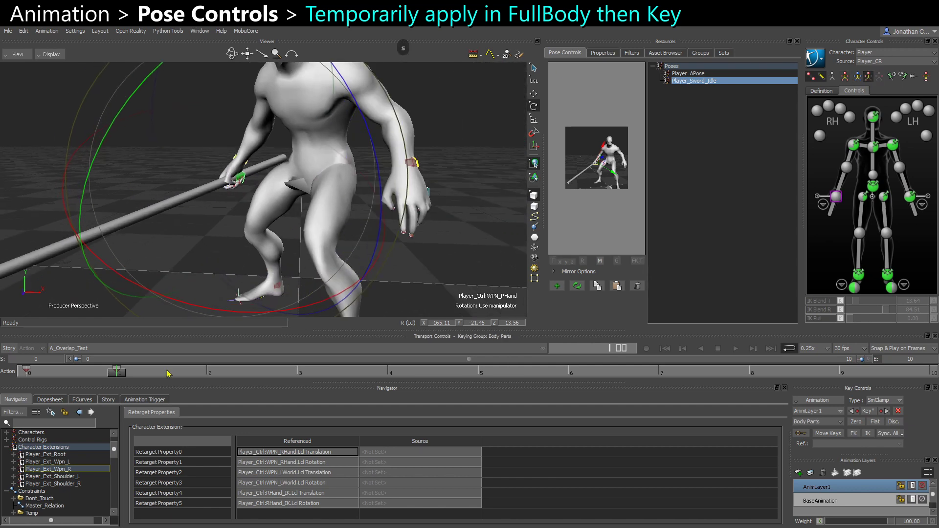
{"action": "key", "text": "k"}
Scrub the timeline to frame 0 and back to frame 1 to discard the unkeyed full-body pose.
{"action": "mouse_move", "coordinate": [117, 373]}
{"action": "left_mouse_down"}
{"action": "mouse_move", "coordinate": [222, 377]}
{"action": "mouse_move", "coordinate": [26, 375]}
{"action": "left_mouse_up"}
{"action": "left_click", "coordinate": [126, 376]}
{"action": "left_click_drag", "start_coordinate": [207, 157], "coordinate": [214, 119], "text": "ctrl+shift"}
{"action": "left_click_drag", "start_coordinate": [292, 151], "coordinate": [282, 145]}
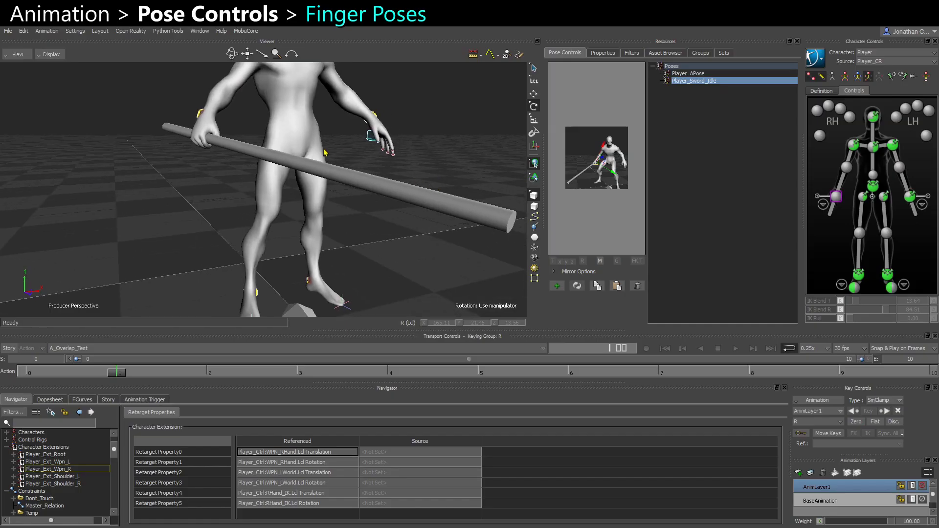
Select the left hand's pinky effector, toggle the Mirror option and apply the Player_Sword_Idle pose to the left hand.
{"action": "left_click_drag", "start_coordinate": [326, 153], "coordinate": [460, 104]}
{"action": "left_click_drag", "start_coordinate": [415, 189], "coordinate": [348, 201], "text": "alt"}
{"action": "right_click_drag", "start_coordinate": [348, 201], "coordinate": [358, 224], "text": "alt"}
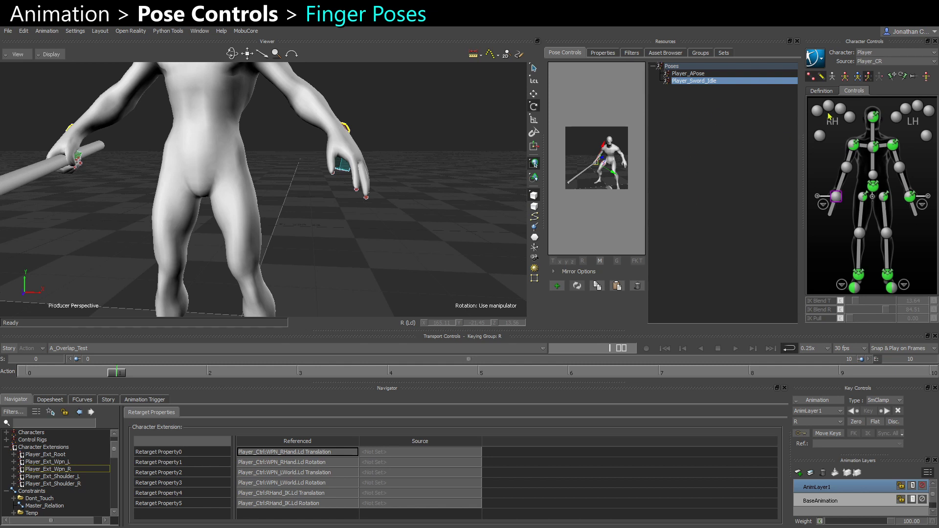
{"action": "left_click", "coordinate": [898, 117]}
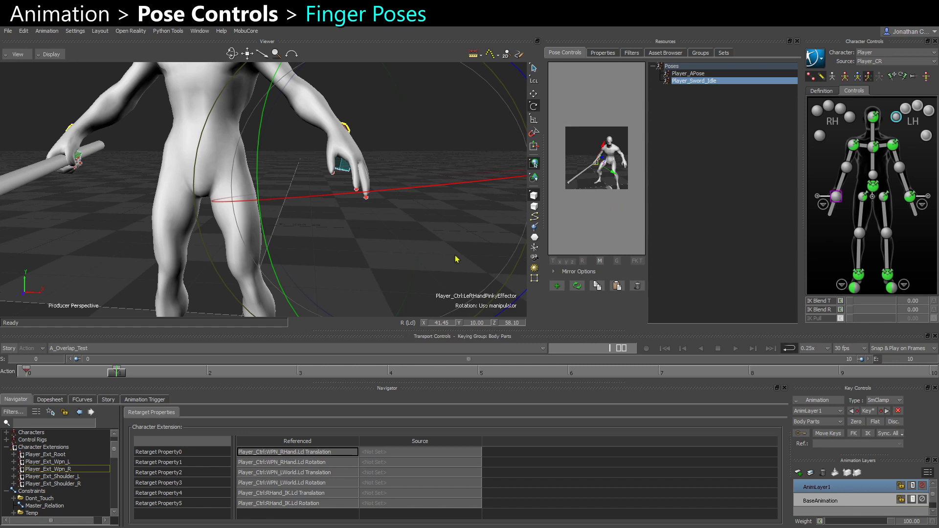
{"action": "left_click_drag", "start_coordinate": [422, 221], "coordinate": [350, 203], "text": "ctrl+shift"}
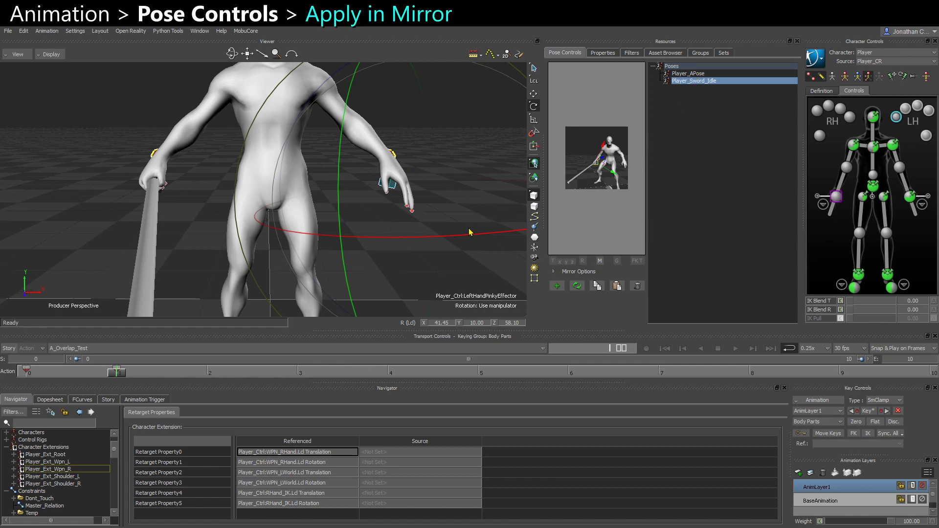
{"action": "left_click_drag", "start_coordinate": [473, 231], "coordinate": [542, 218], "text": "ctrl+shift"}
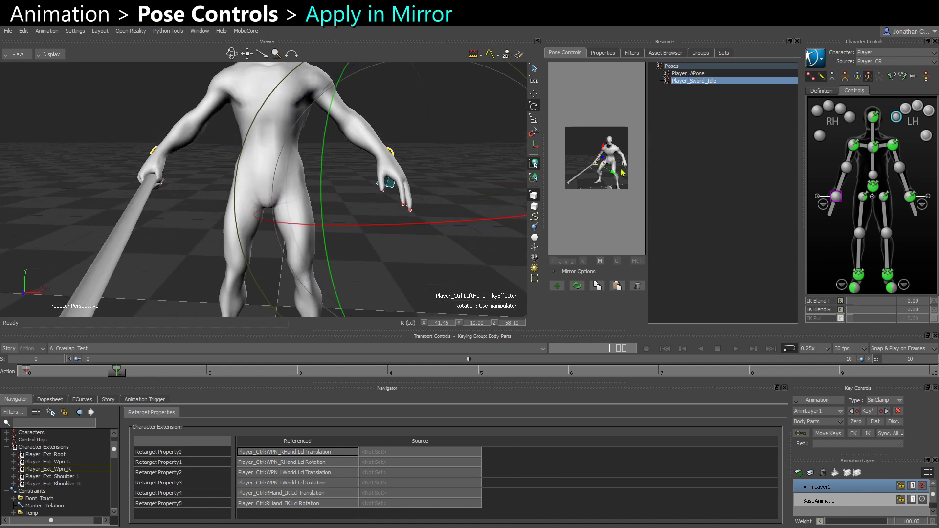
{"action": "left_click_drag", "start_coordinate": [165, 193], "coordinate": [116, 188], "text": "ctrl+shift"}
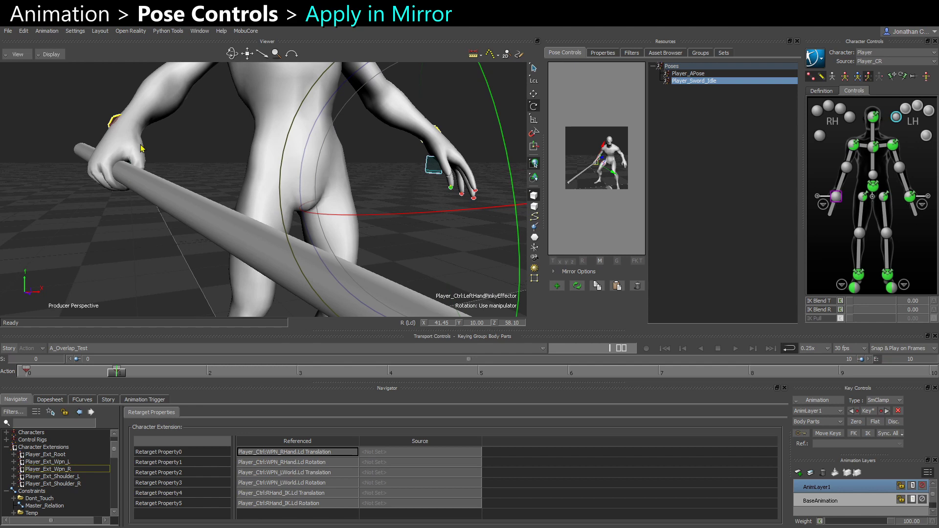
{"action": "left_click_drag", "start_coordinate": [155, 145], "coordinate": [474, 188], "text": "ctrl+shift"}
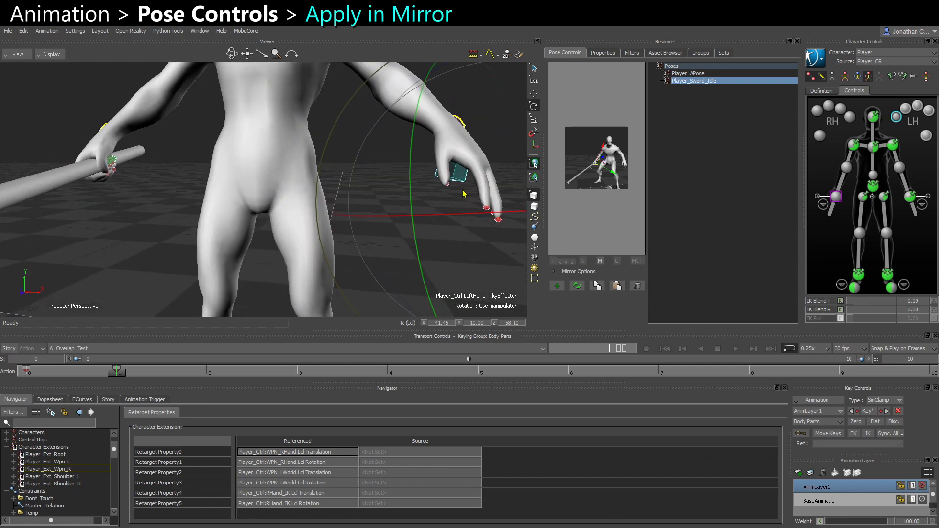
{"action": "left_click", "coordinate": [600, 260]}
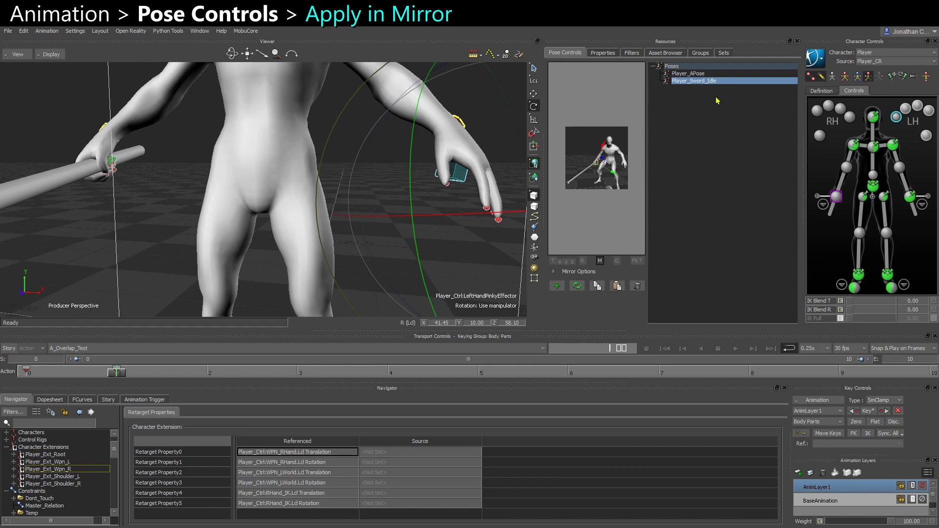
{"action": "double_click", "coordinate": [701, 82]}
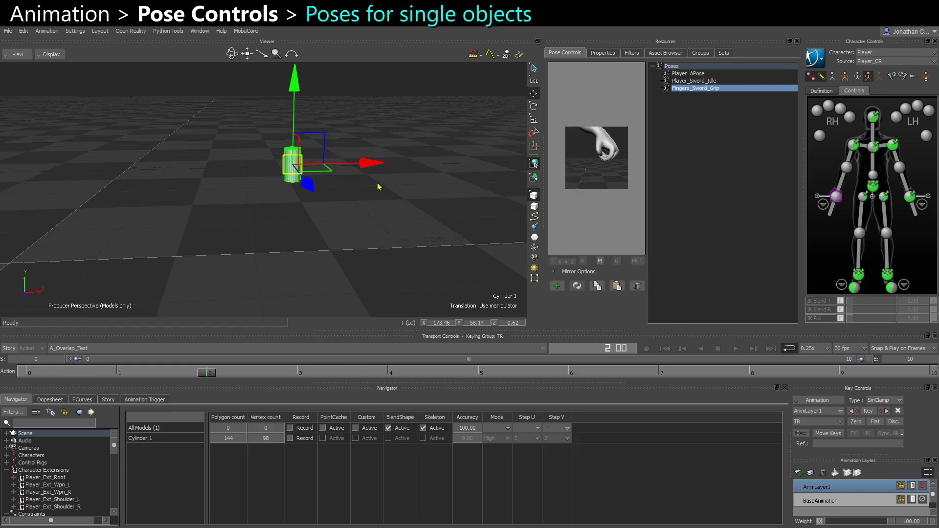
Activate the translation manipulator for Cylinder 1 and create a pose from it at frame 2.
{"action": "left_click", "coordinate": [534, 94]}
{"action": "left_click_drag", "start_coordinate": [354, 182], "coordinate": [336, 133], "text": "ctrl+shift"}
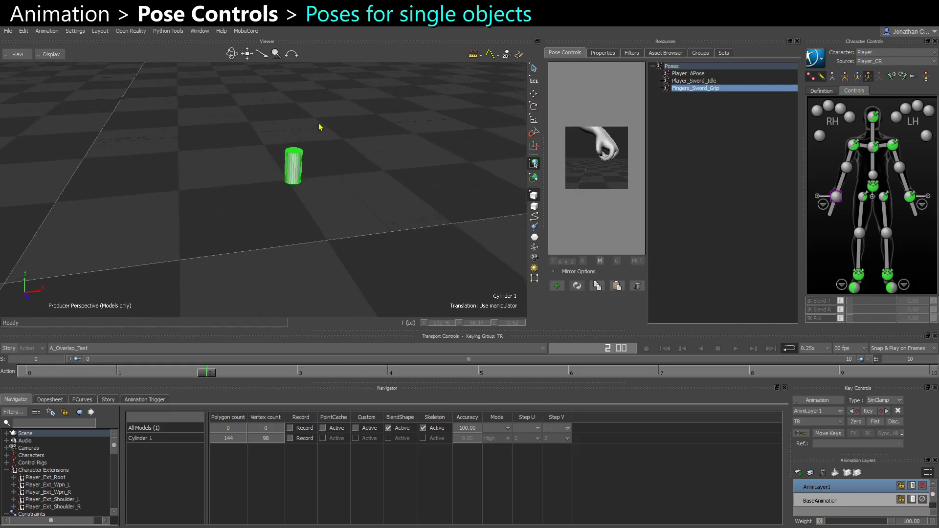
{"action": "left_click_drag", "start_coordinate": [316, 186], "coordinate": [250, 256]}
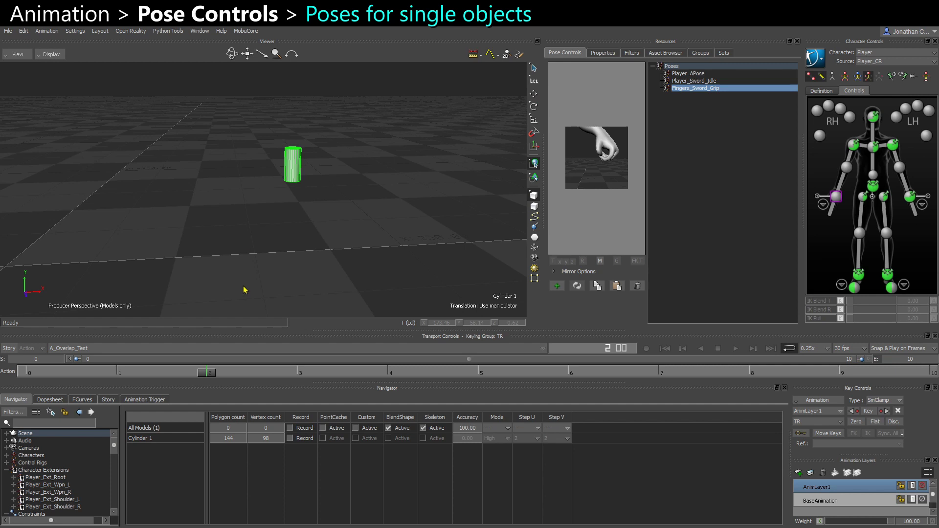
{"action": "left_click", "coordinate": [561, 285]}
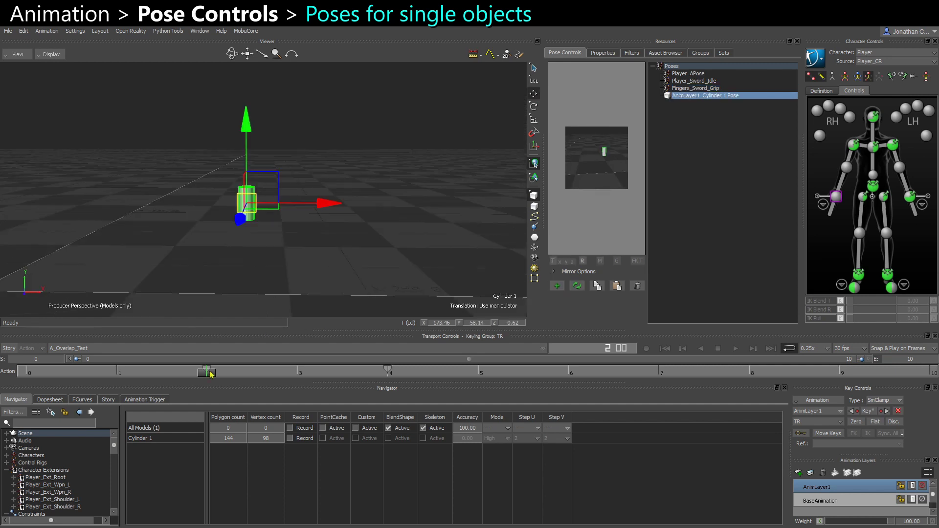
At frame 6, toggle translation matching and apply the AnimLayer1_Cylinder 1 Pose to Cylinder 1.
{"action": "left_click", "coordinate": [301, 369]}
{"action": "left_click_drag", "start_coordinate": [303, 368], "coordinate": [567, 374]}
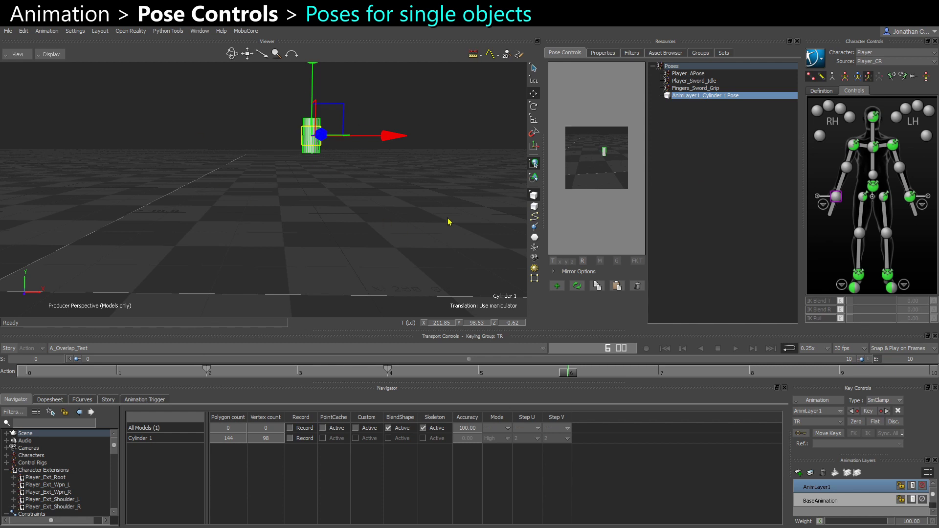
{"action": "left_click", "coordinate": [554, 261]}
{"action": "left_click", "coordinate": [555, 261]}
{"action": "double_click", "coordinate": [688, 96]}
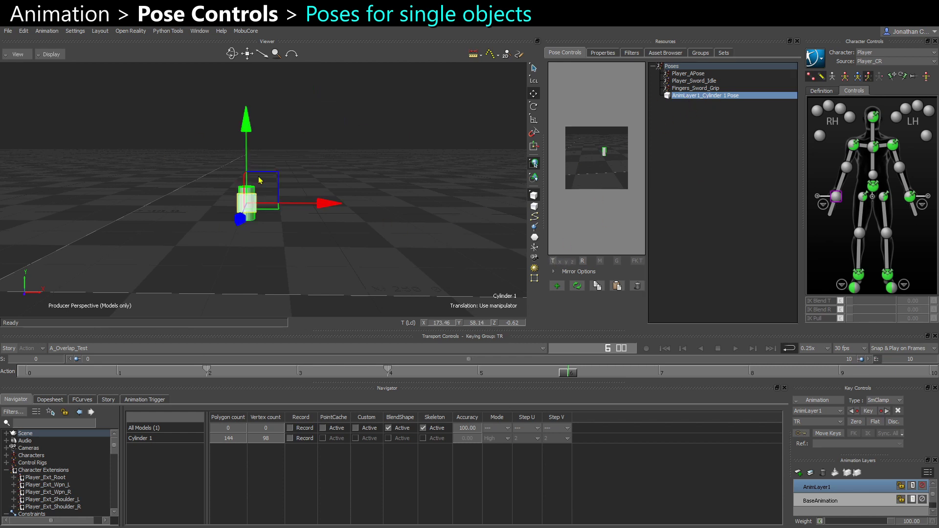